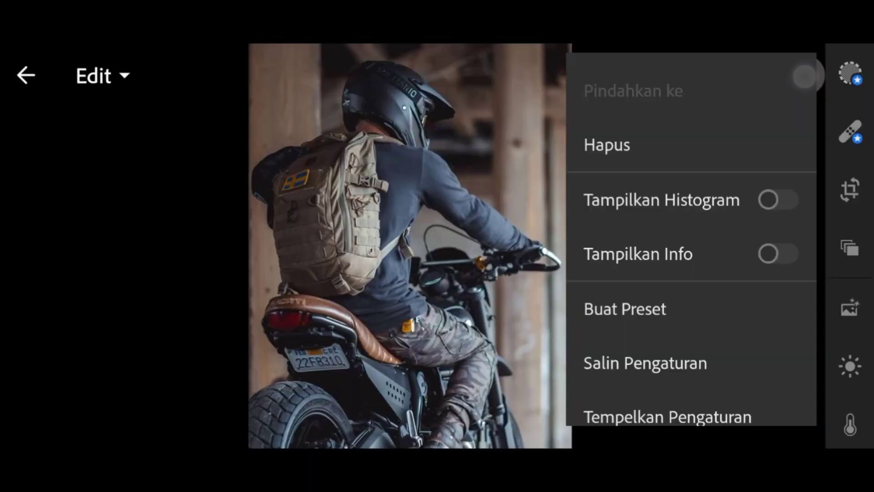
drag(632, 310, 688, 183)
Step: Paste the copied moody settings onto the first two motorcycle photos
click(683, 280)
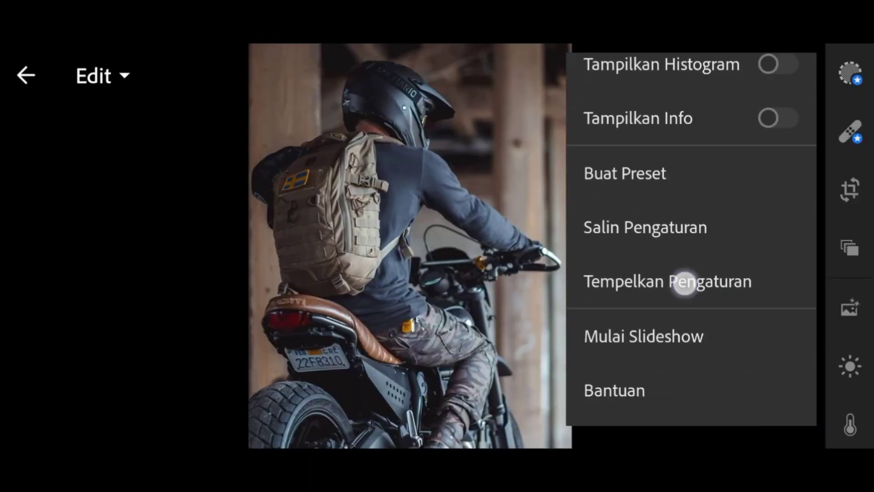
click(753, 252)
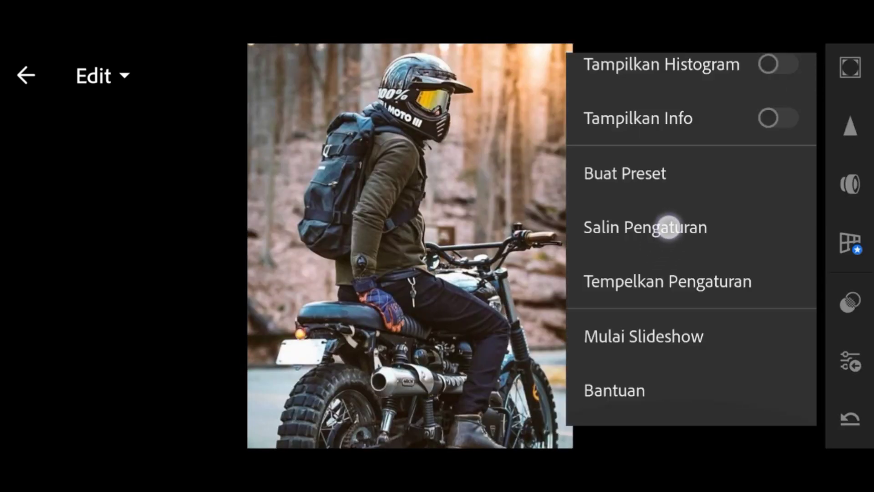
click(690, 281)
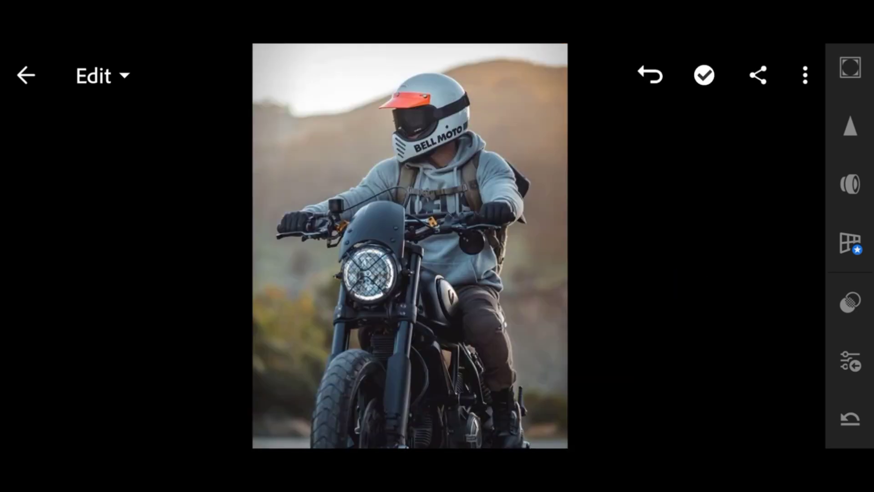
click(806, 76)
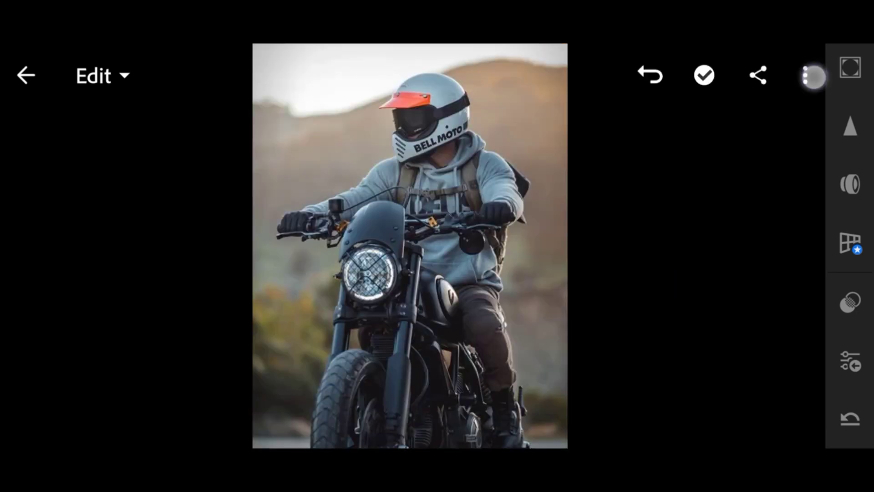
drag(654, 325, 687, 225)
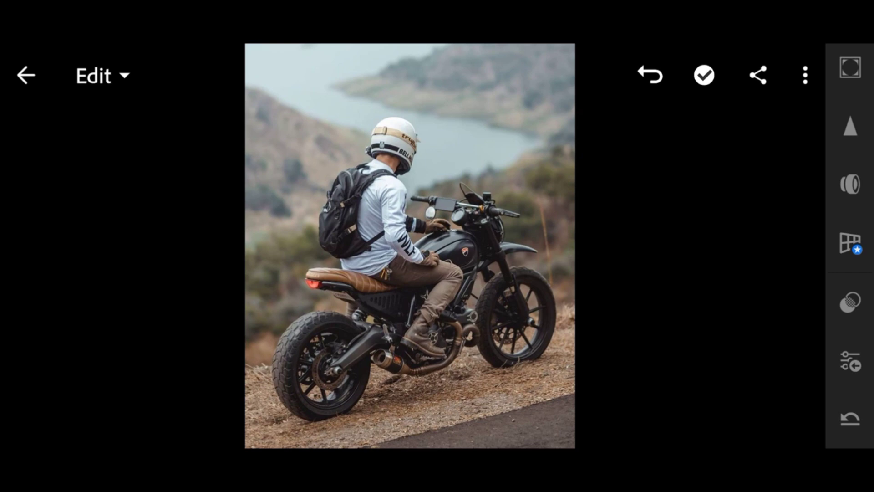
Step: Paste the moody settings onto the remaining photos, ending with the red-suited rider photo
click(805, 76)
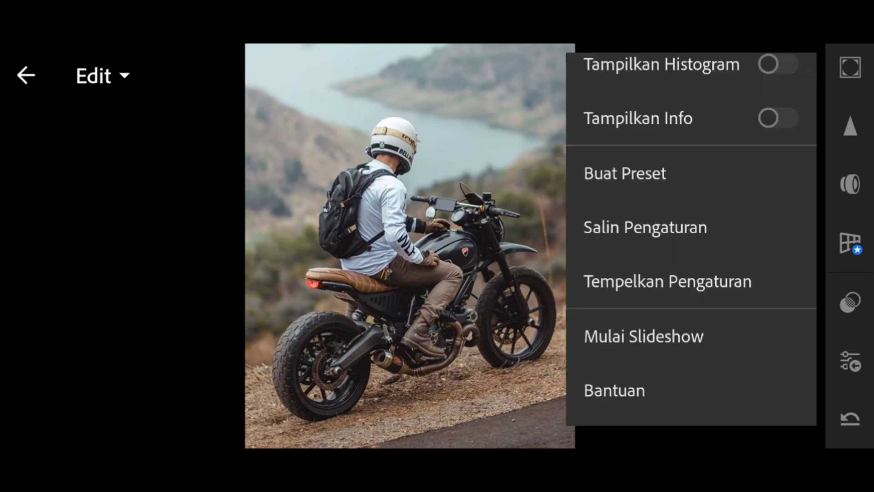
click(692, 279)
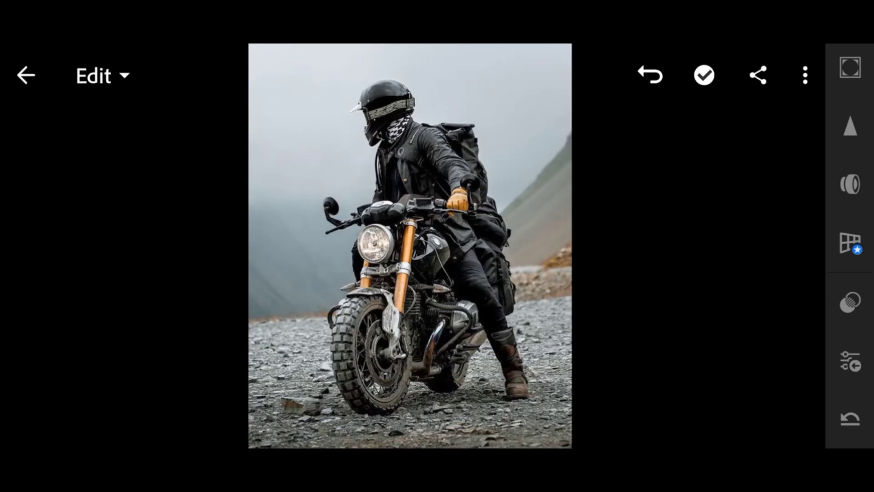
click(806, 76)
click(714, 287)
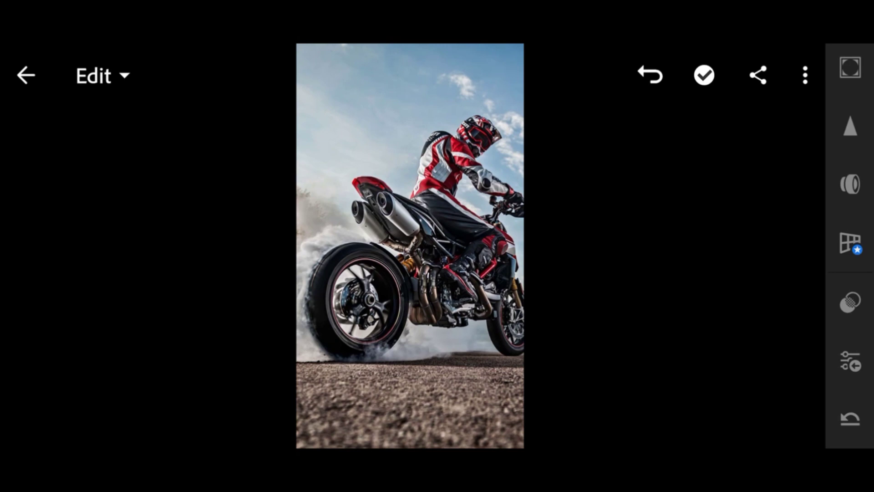
click(805, 76)
click(705, 284)
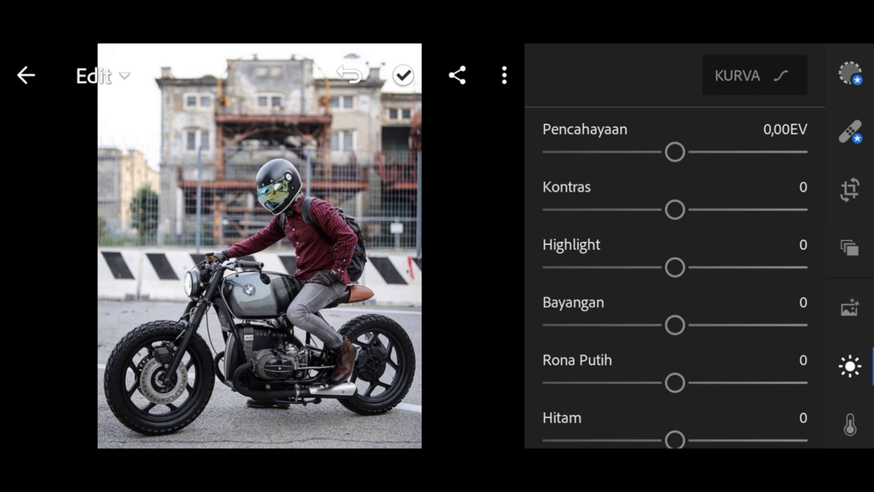
Step: Open the red checked shirt rider photo and glance at the Edit dropdown without choosing anything
click(302, 316)
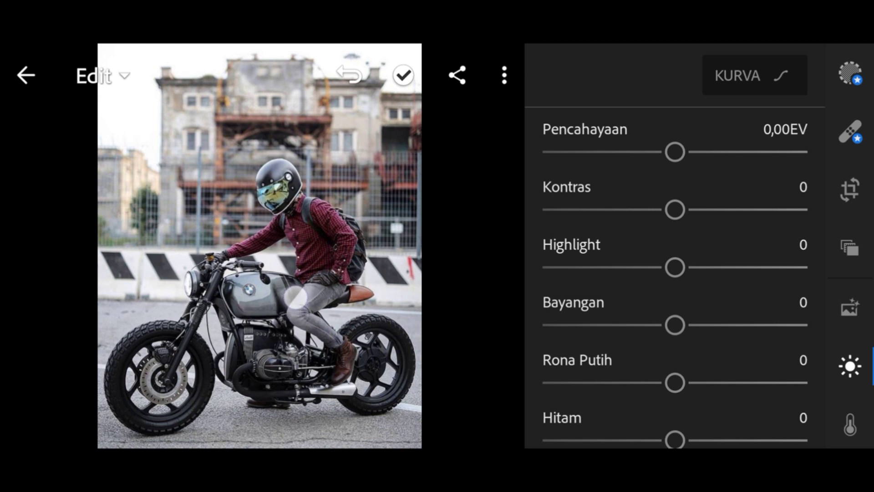
click(126, 72)
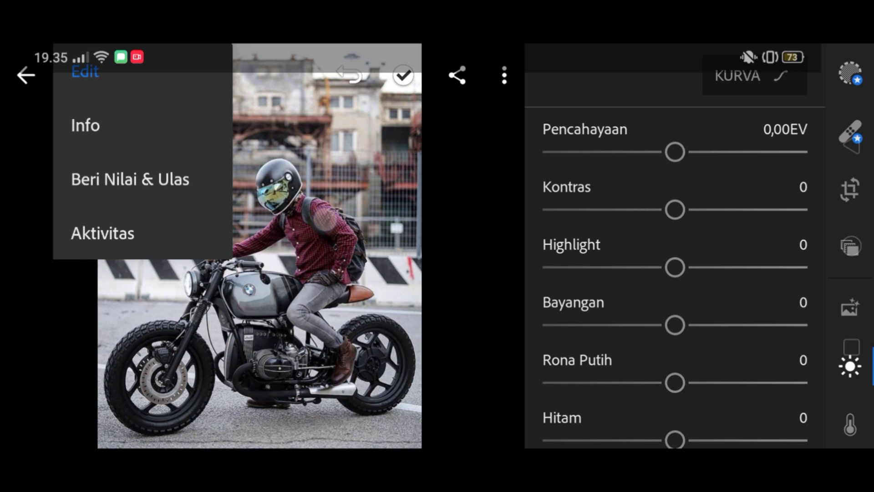
click(326, 220)
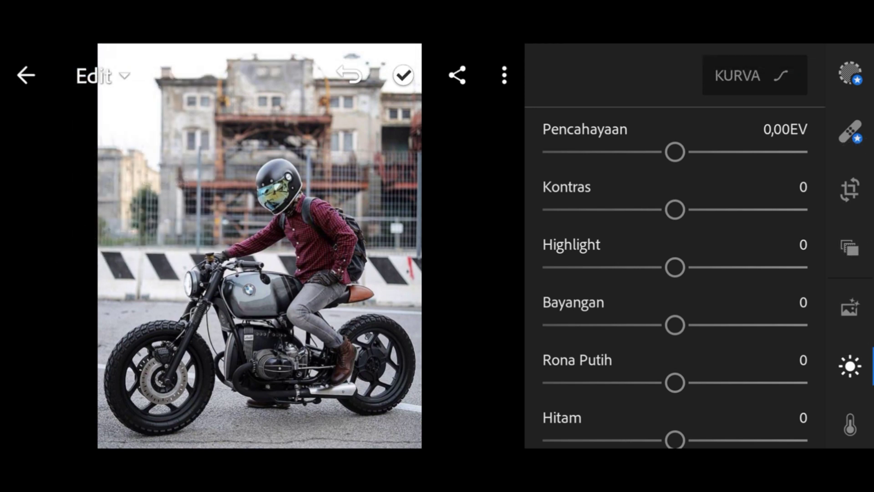
Step: Set Kontras -50, Highlight -100, Bayangan +70, Rona Putih +60 and Hitam -20
drag(675, 209, 670, 209)
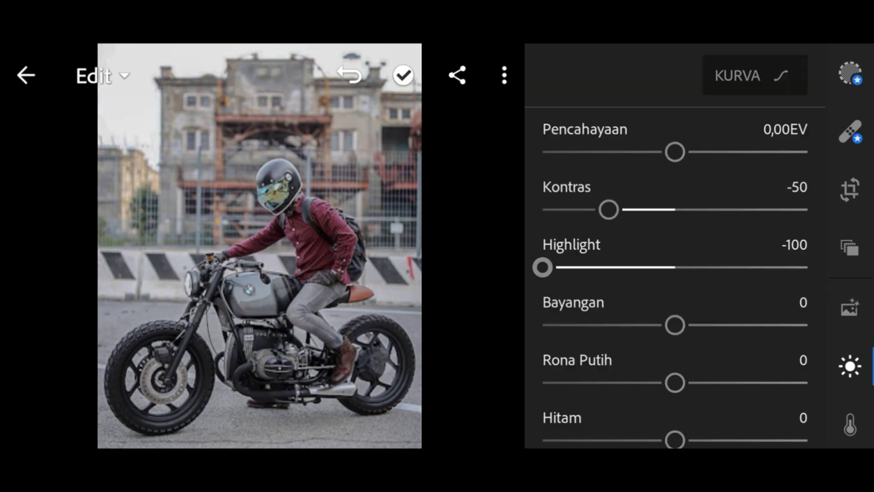
drag(675, 325, 787, 341)
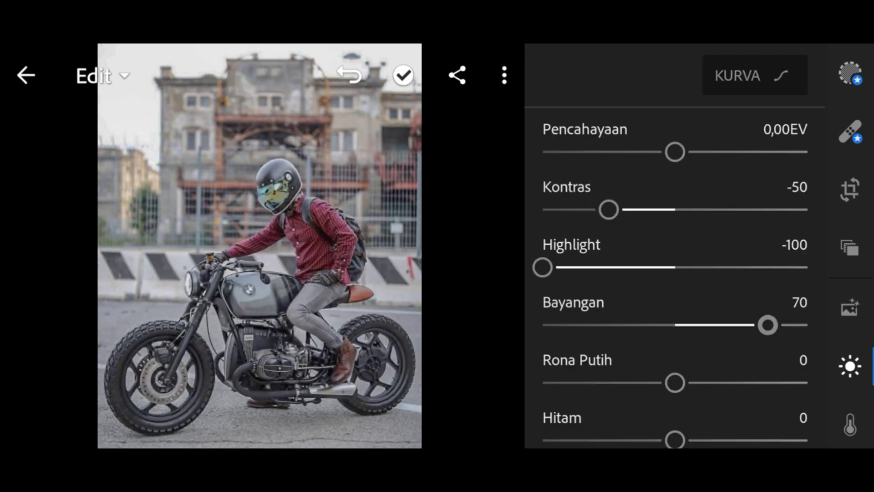
drag(675, 382, 771, 388)
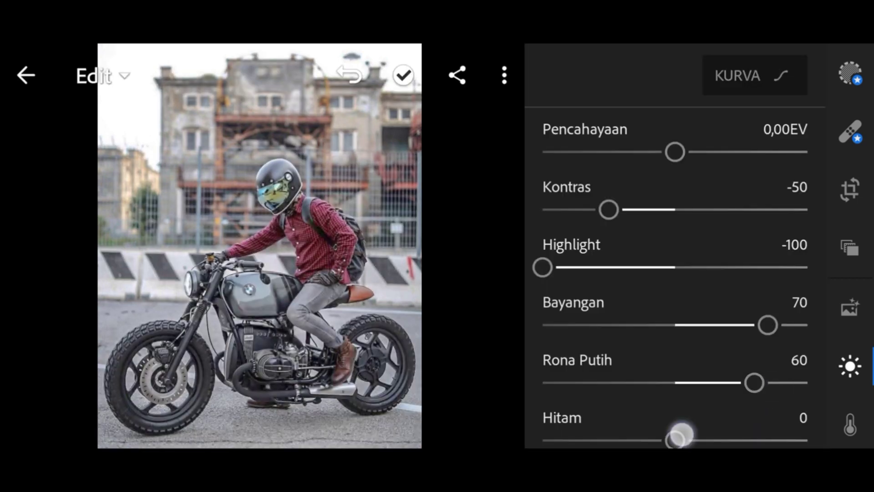
drag(679, 435, 648, 436)
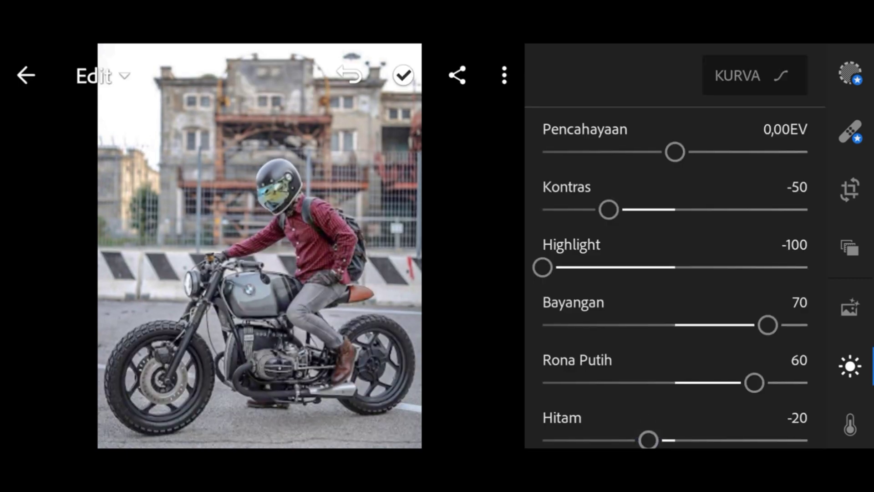
click(741, 75)
Step: Lift the RGB curve's black point and pull a lower point down to deepen shadows
click(808, 147)
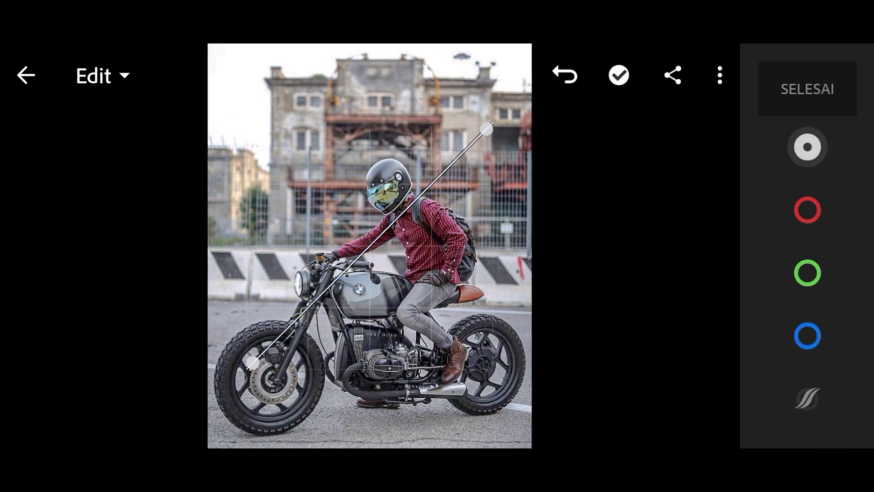
click(232, 356)
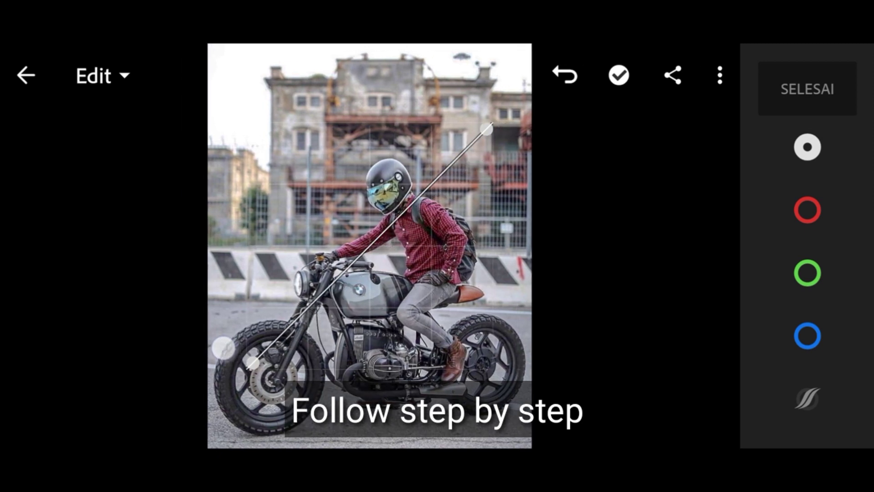
click(214, 336)
click(238, 355)
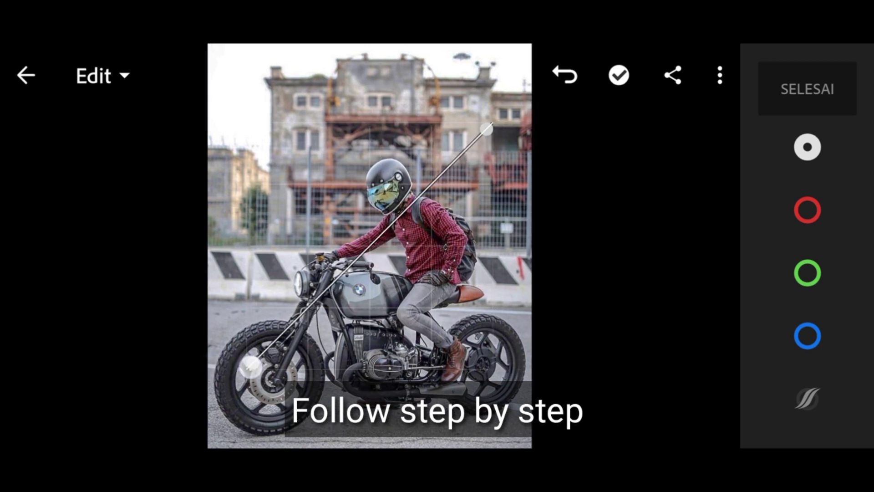
drag(252, 362, 258, 348)
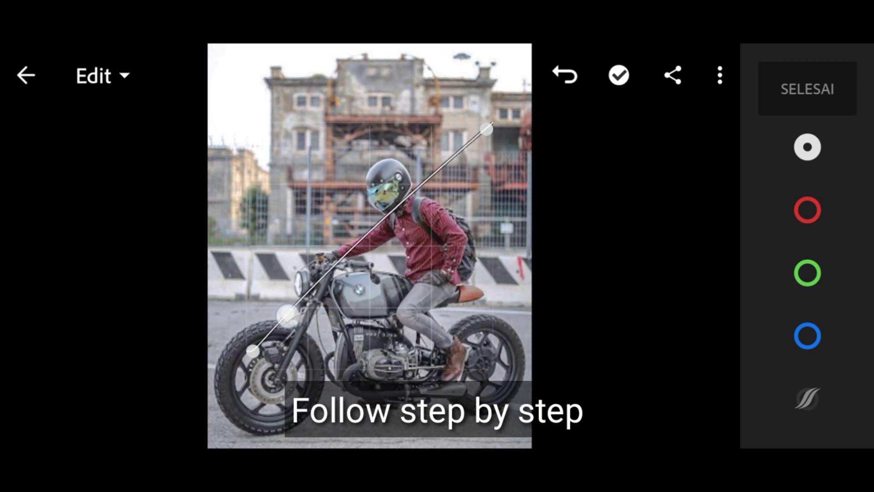
click(292, 320)
drag(294, 320, 290, 340)
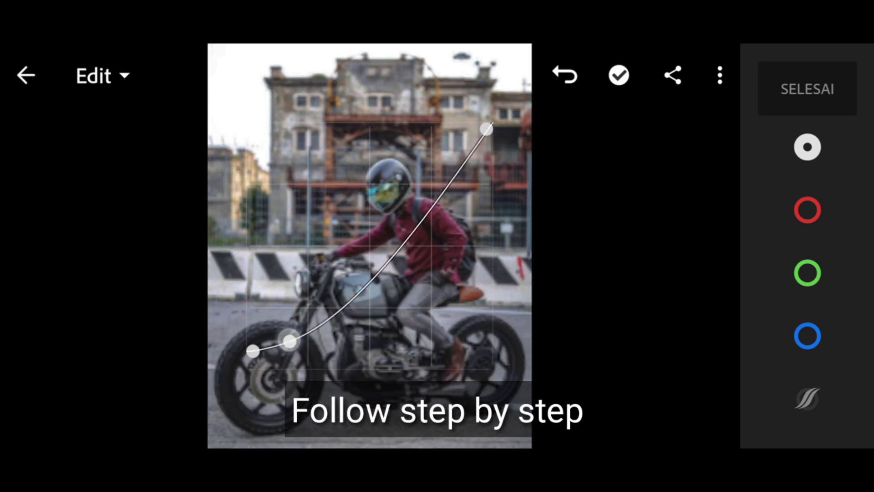
drag(290, 341, 289, 344)
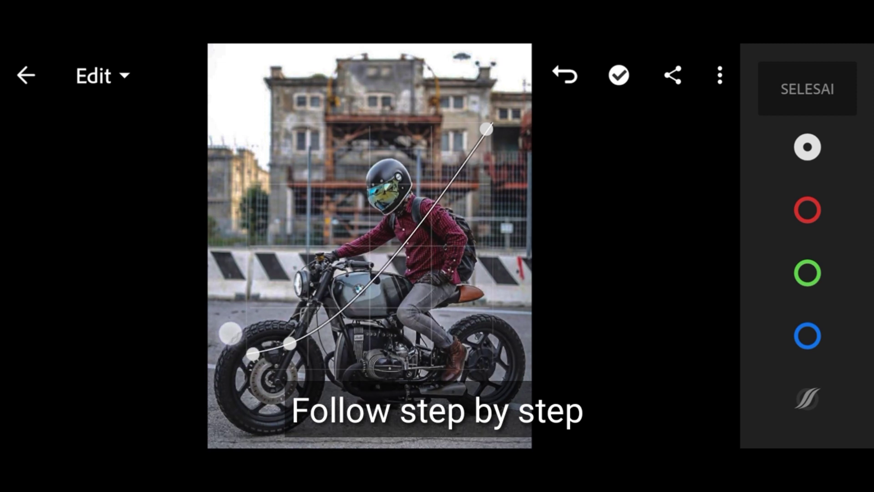
mouse_move(290, 342)
mouse_down()
mouse_move(296, 354)
mouse_move(248, 343)
mouse_up()
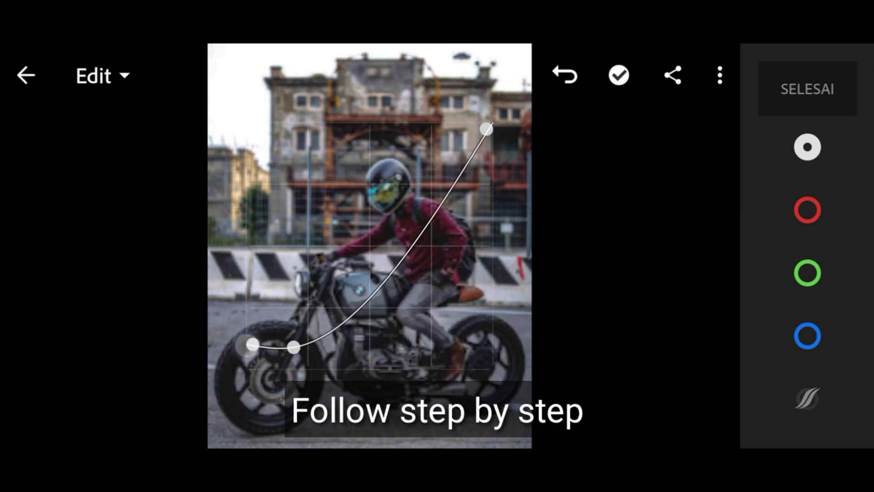
Step: Add upper RGB curve points to lift midtones and highlights, then lower the blue midpoint
drag(293, 346, 294, 344)
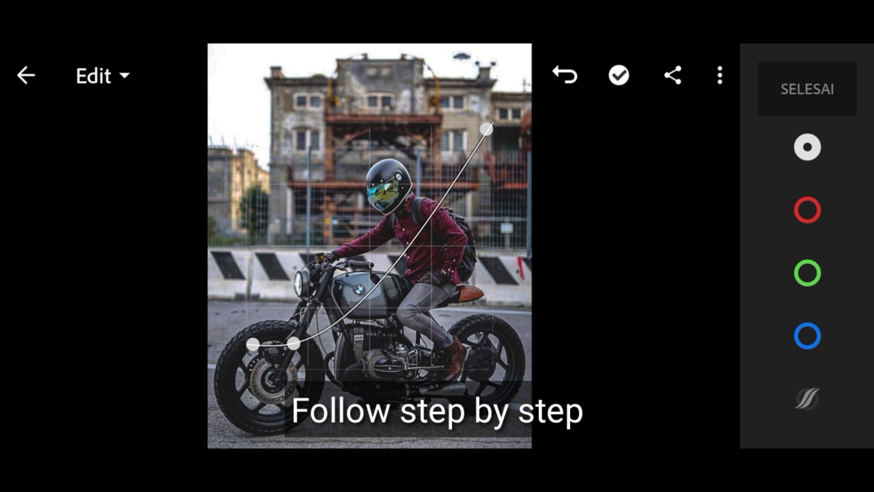
mouse_move(347, 303)
mouse_down()
mouse_move(351, 295)
mouse_move(352, 319)
mouse_up()
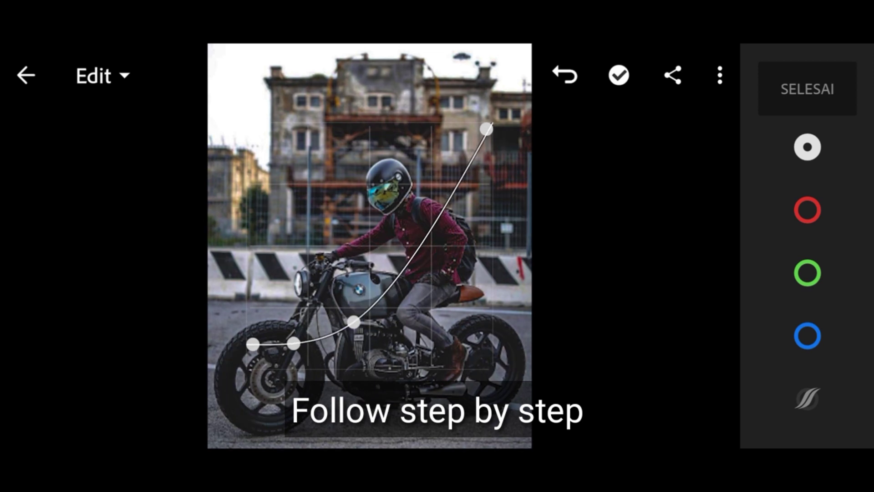
drag(351, 320, 363, 313)
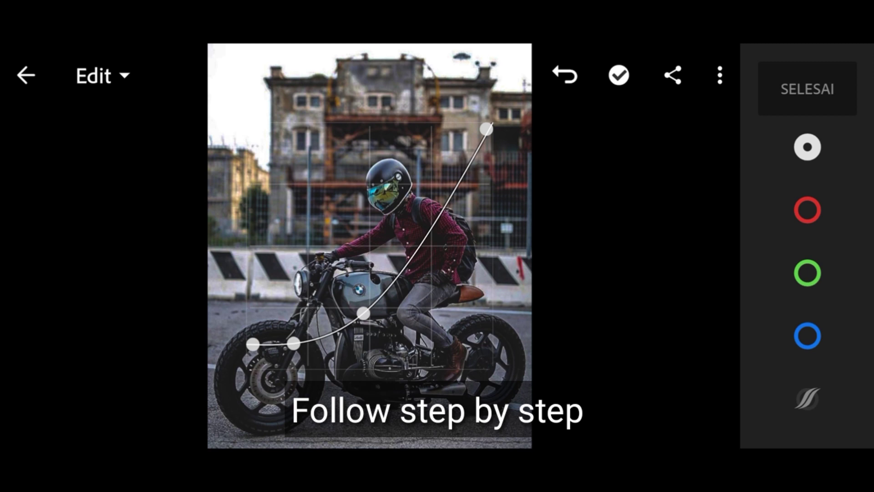
drag(437, 205, 441, 203)
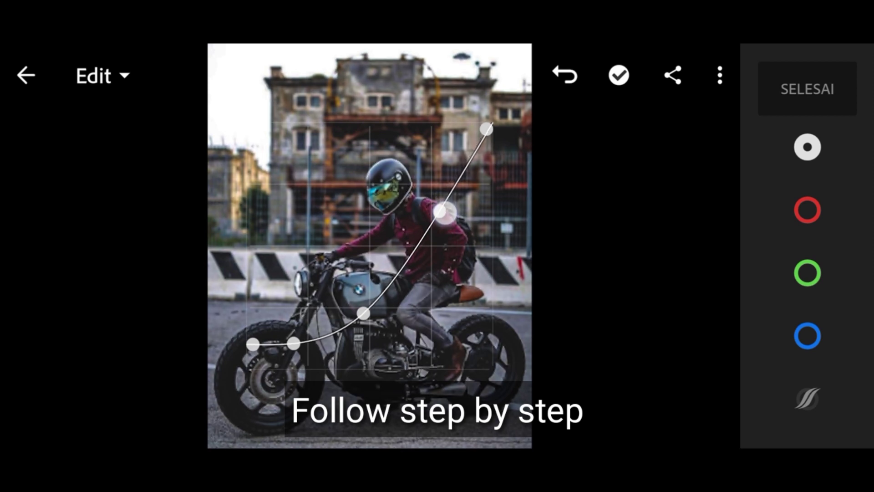
drag(440, 203, 439, 215)
click(499, 137)
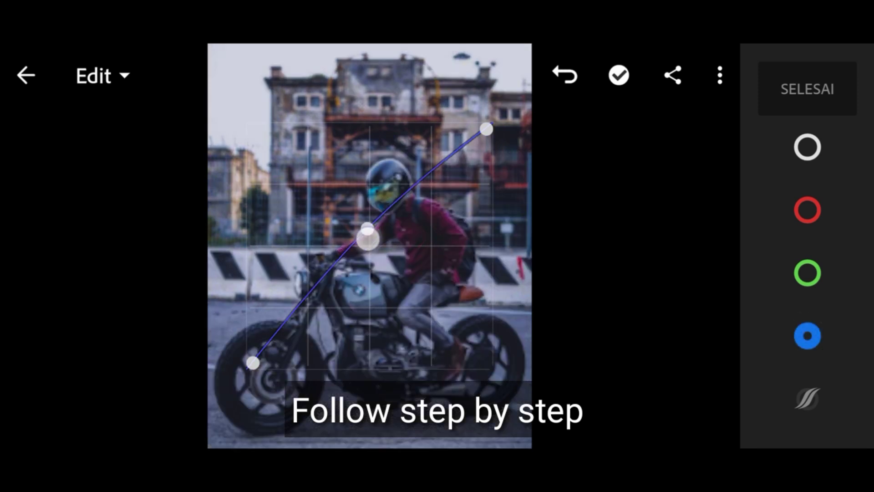
drag(367, 238, 375, 242)
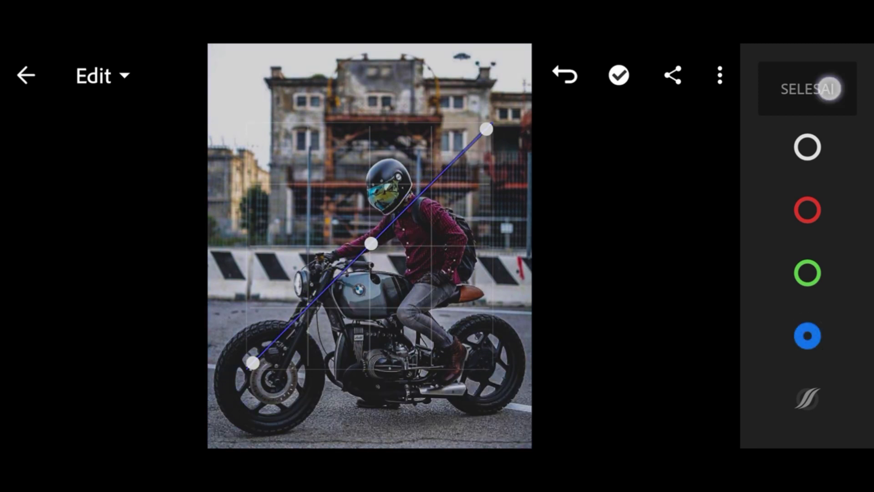
Step: In the Color panel, set Temp 10, Corak 8, Vibrance 8 and Kejenuhan -15
click(830, 89)
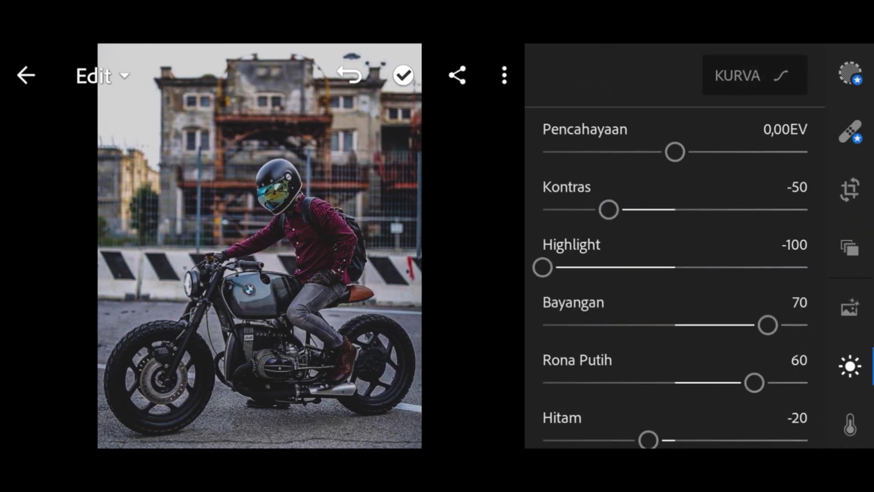
click(845, 423)
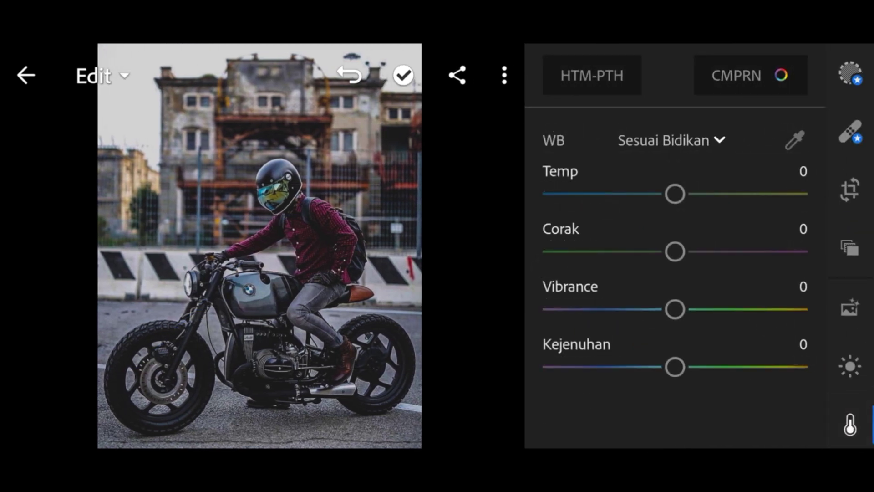
drag(677, 193, 695, 193)
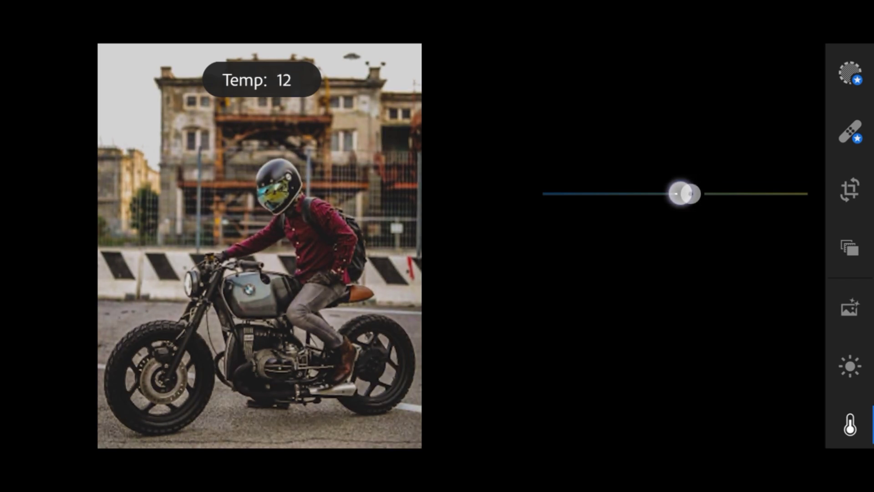
drag(678, 193, 675, 193)
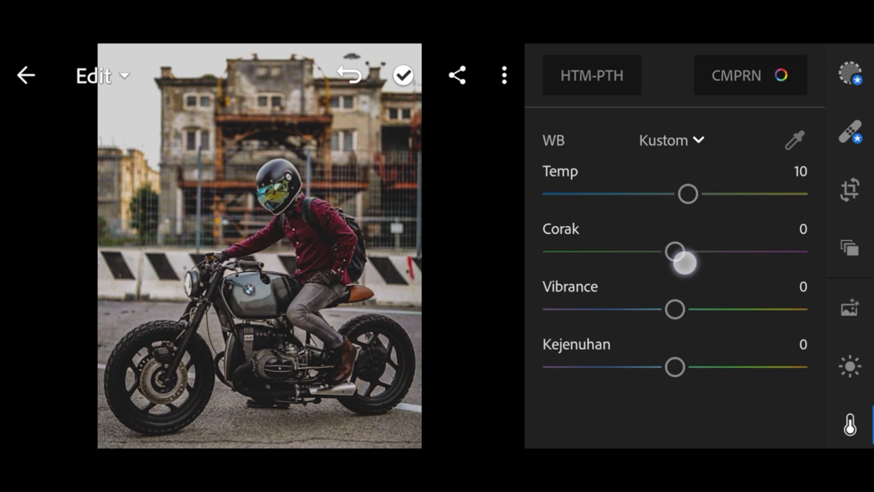
drag(685, 262, 686, 264)
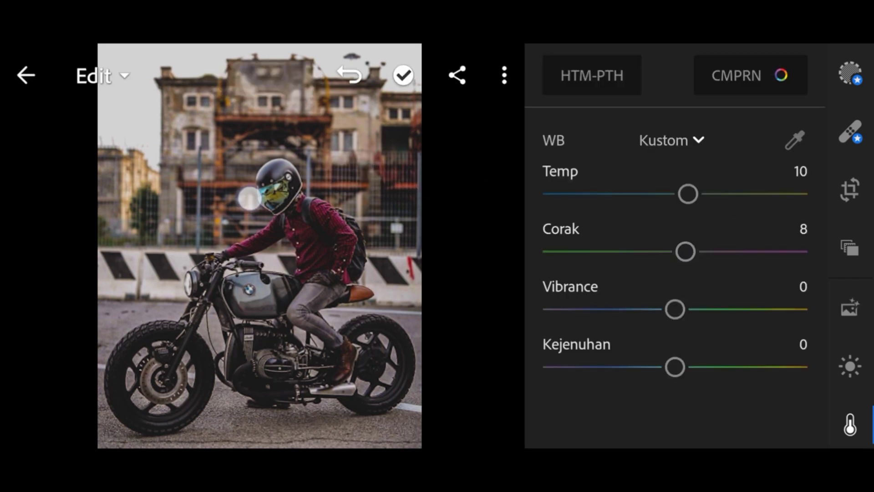
click(679, 310)
drag(685, 311, 687, 312)
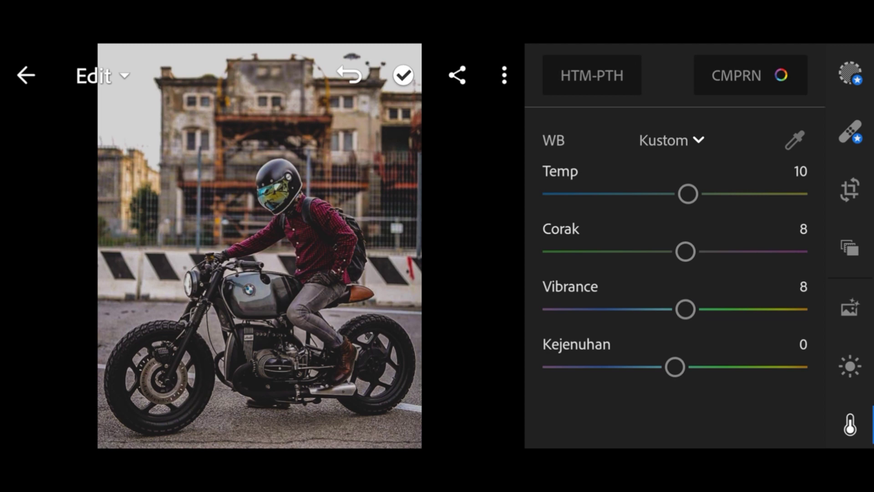
mouse_move(675, 366)
mouse_down()
mouse_move(638, 367)
mouse_move(665, 367)
mouse_move(649, 368)
mouse_up()
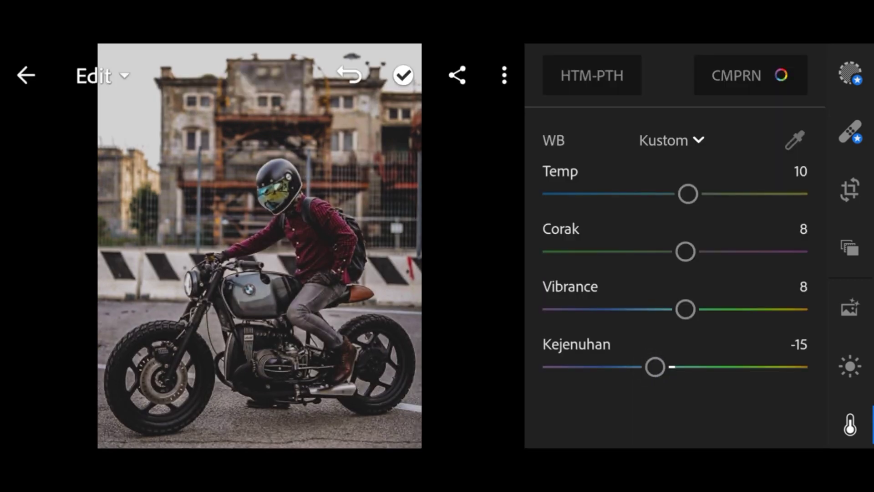
click(751, 75)
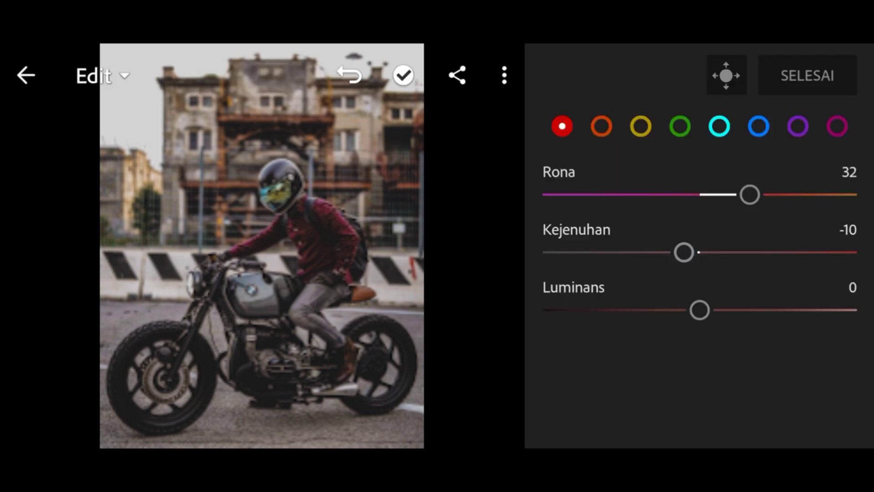
Step: Mute the orange and yellow ranges in the color mix, including yellow's saturation
click(602, 126)
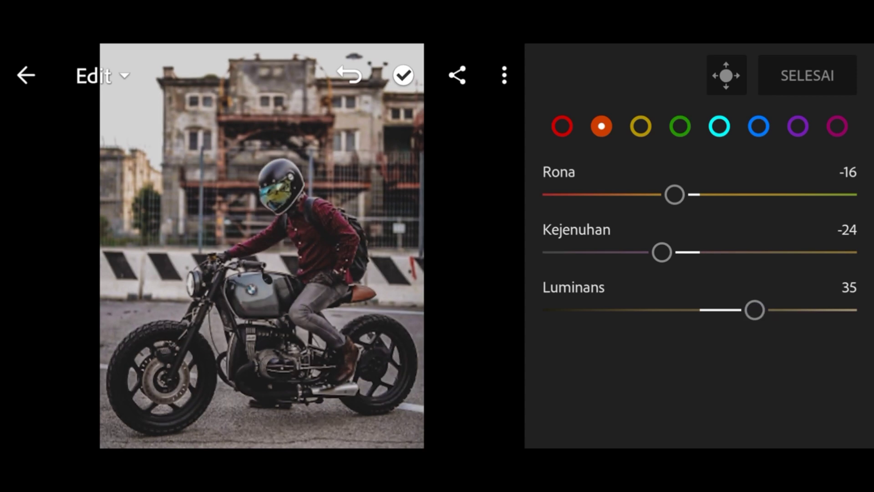
click(642, 126)
click(708, 254)
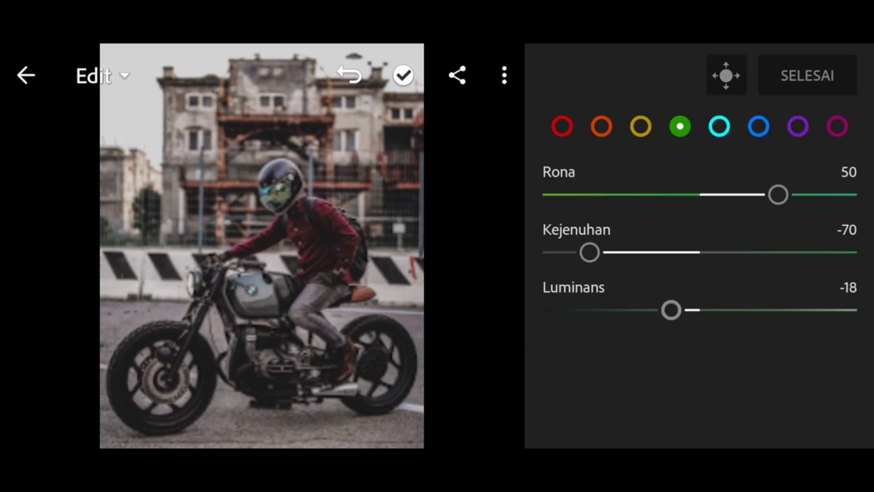
click(719, 125)
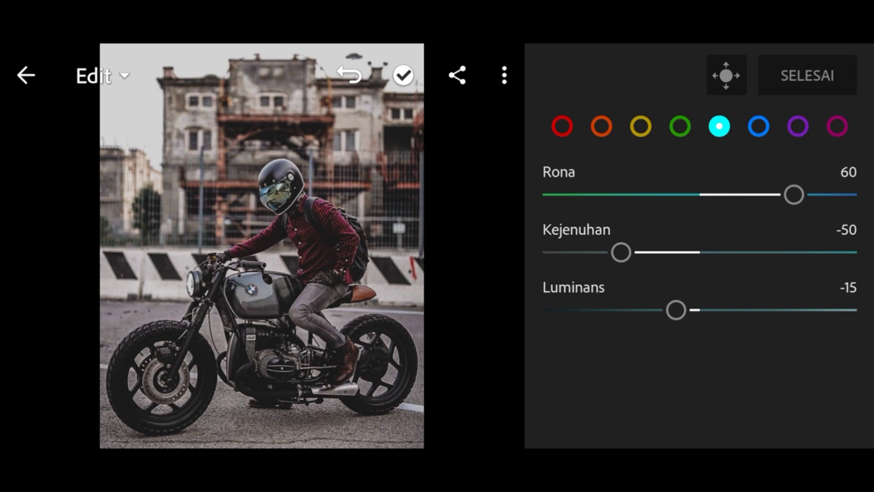
Step: Set the blue color range to Rona -10 and Kejenuhan -60
click(758, 126)
drag(691, 205, 681, 201)
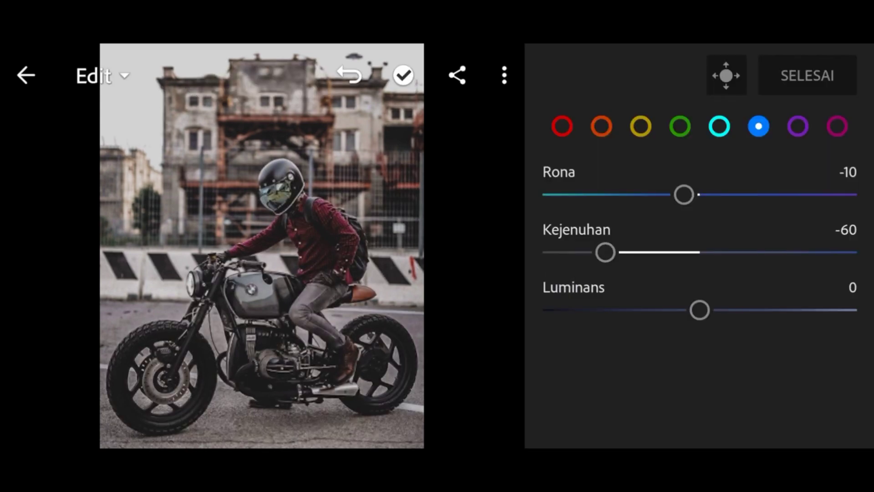
Step: In Effects, set Kejernihan 20, Efek Kabut 30, Vignette -15 and Titik Tengah 0
click(825, 81)
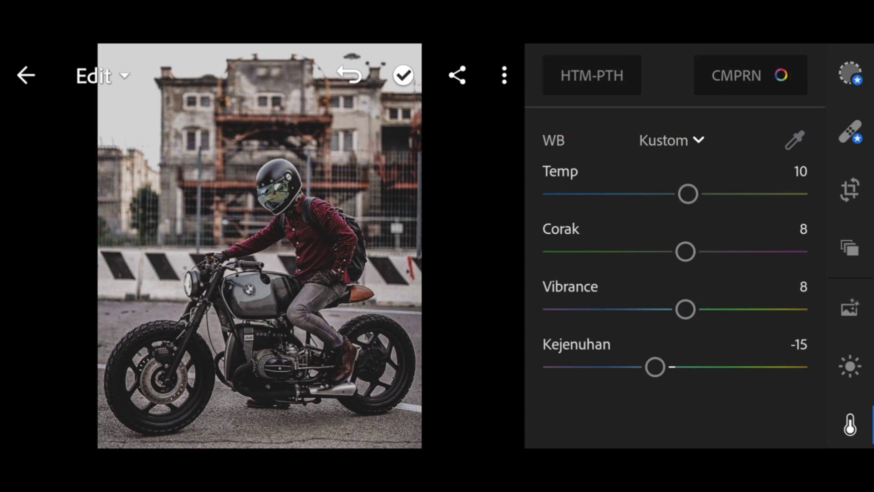
drag(841, 305, 831, 219)
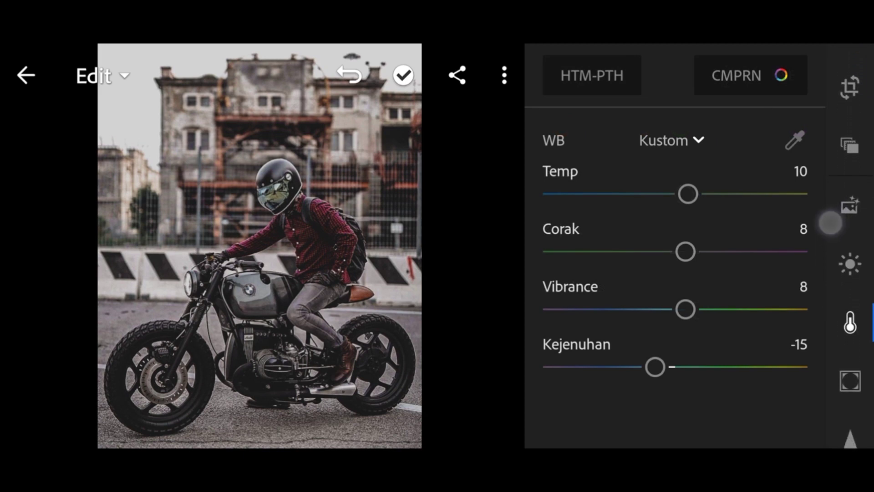
click(851, 381)
drag(675, 210, 716, 221)
click(676, 271)
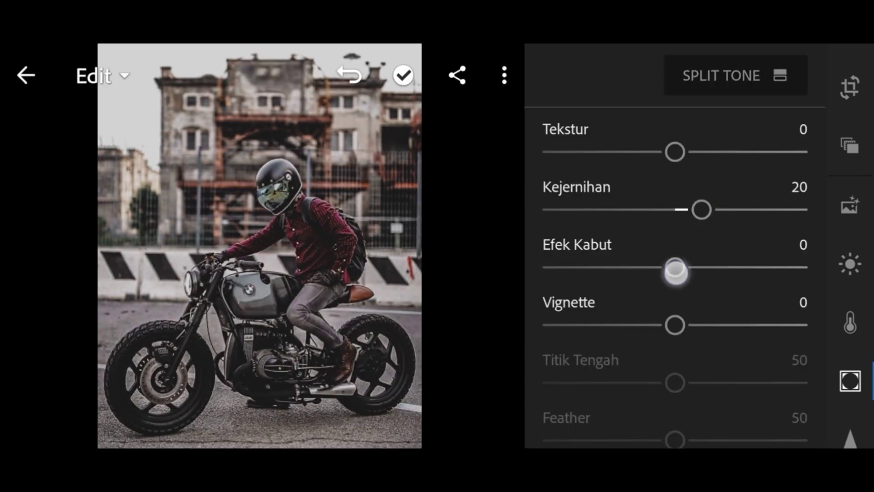
mouse_move(676, 271)
mouse_down()
mouse_move(725, 273)
mouse_move(716, 271)
mouse_up()
mouse_move(658, 303)
mouse_down()
mouse_move(672, 289)
mouse_move(656, 288)
mouse_up()
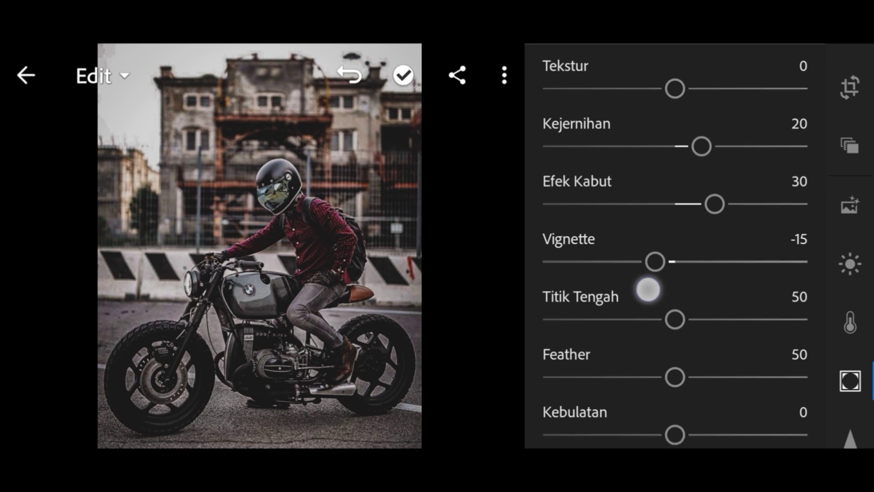
mouse_move(630, 328)
mouse_down()
mouse_move(670, 260)
mouse_move(649, 236)
mouse_move(571, 290)
mouse_move(512, 298)
mouse_move(420, 334)
mouse_up()
drag(670, 318, 644, 361)
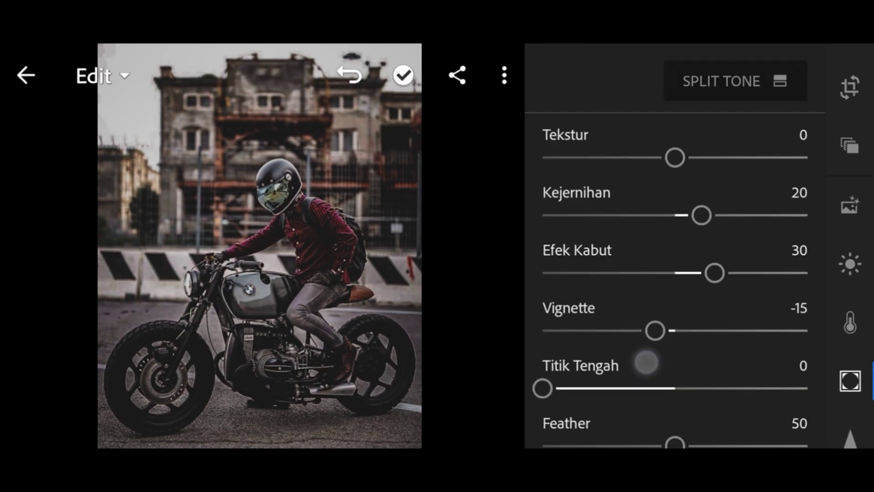
click(756, 77)
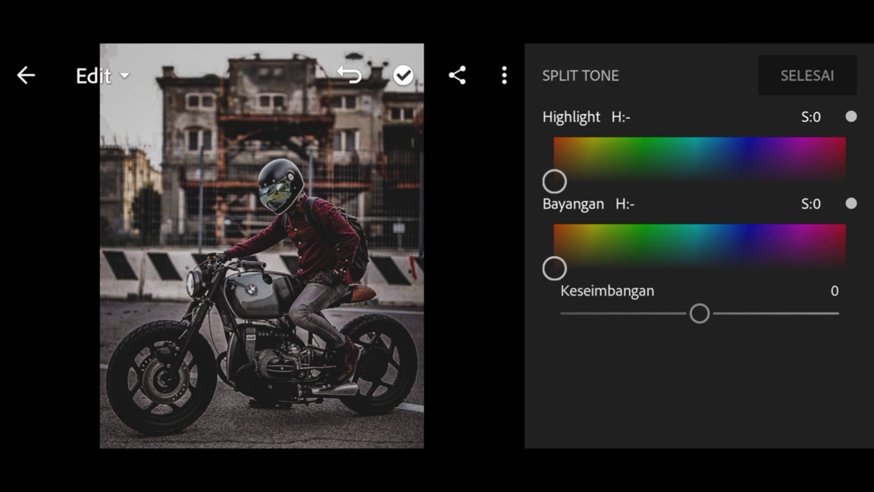
Step: Tint the split-tone shadows to hue 195, saturation 6, and confirm
drag(555, 267, 714, 271)
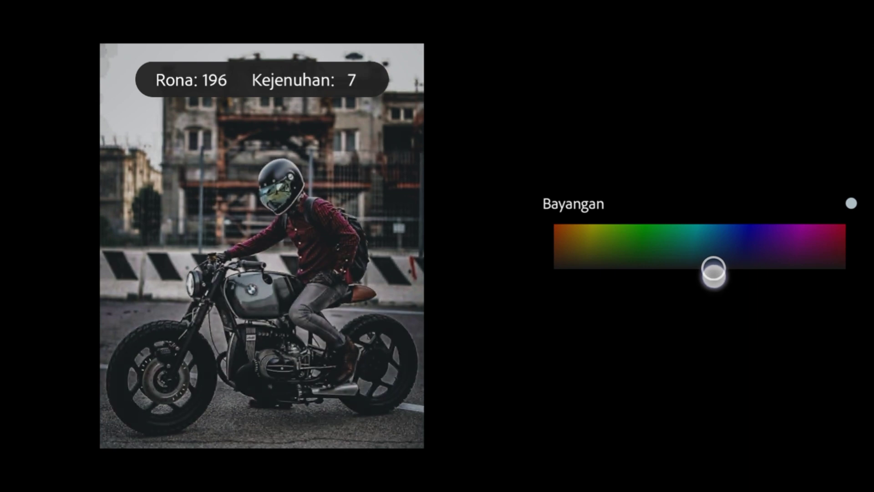
drag(714, 274, 713, 268)
click(809, 75)
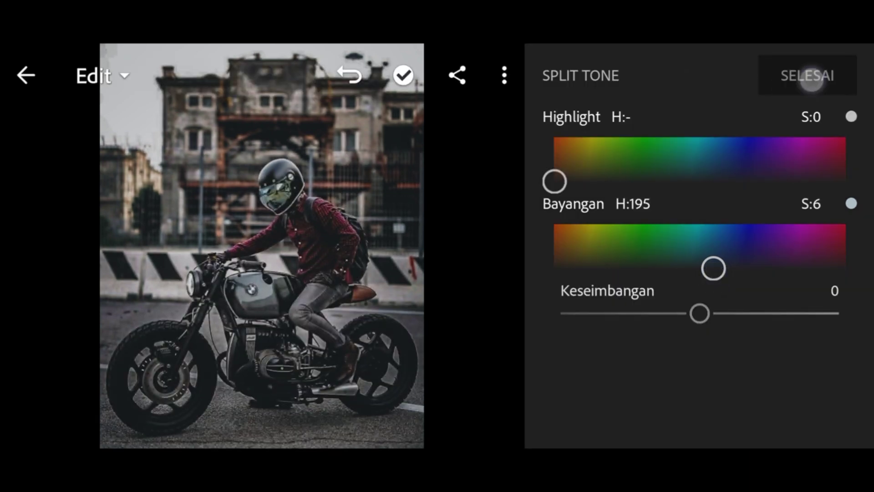